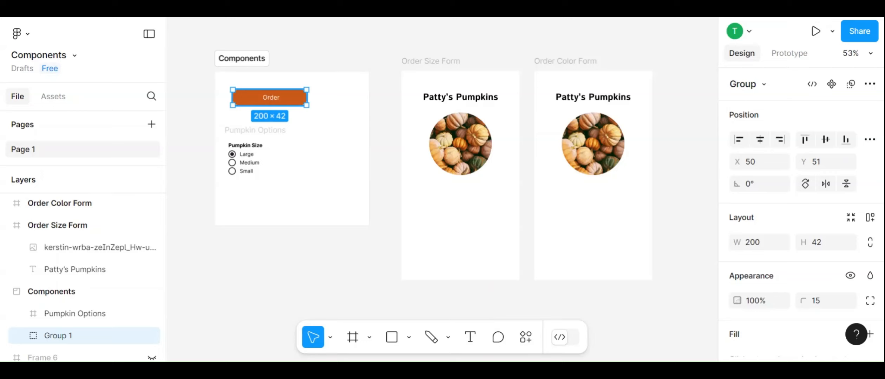
Turn the Order button group and the Pumpkin Options frame into components
right_click(267, 100)
scroll(316, 171, down, 5)
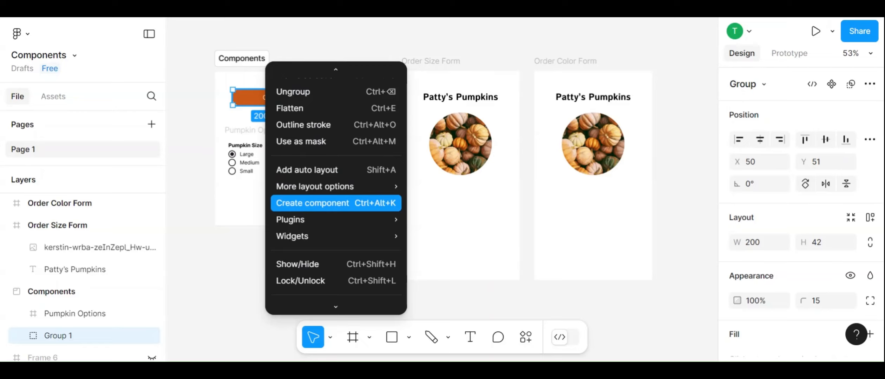
click(319, 206)
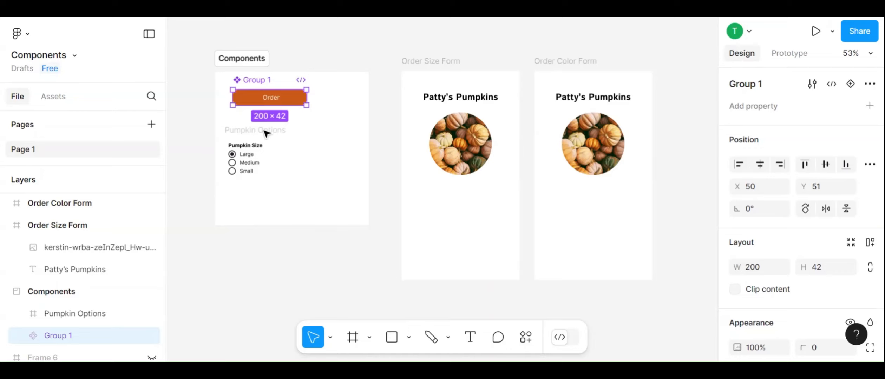
click(252, 134)
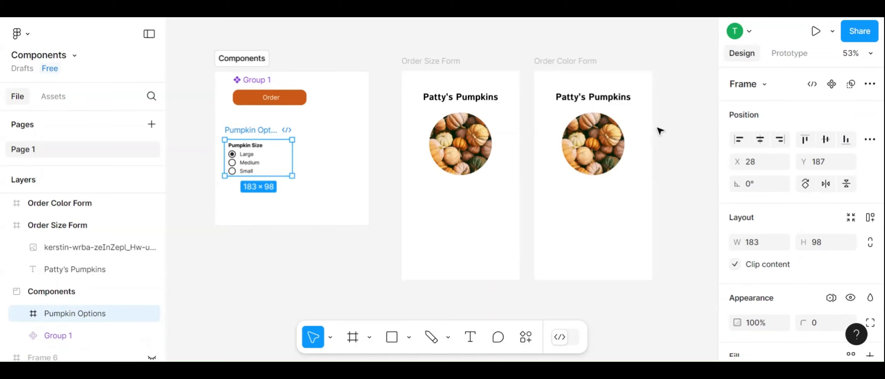
click(831, 85)
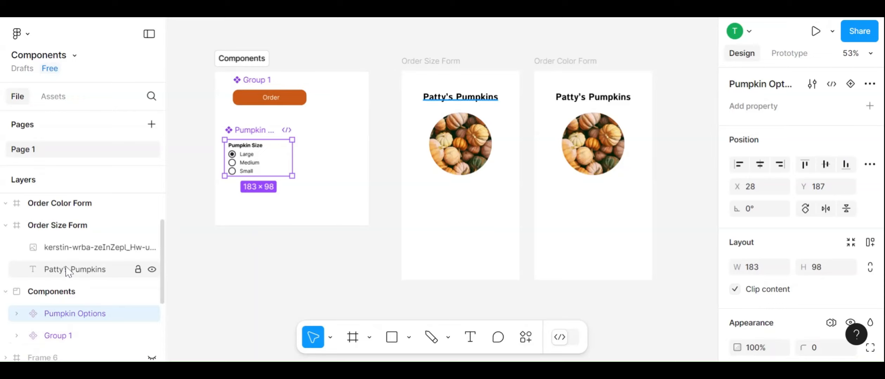
Rename the Order button component as Button
scroll(67, 270, down, 3)
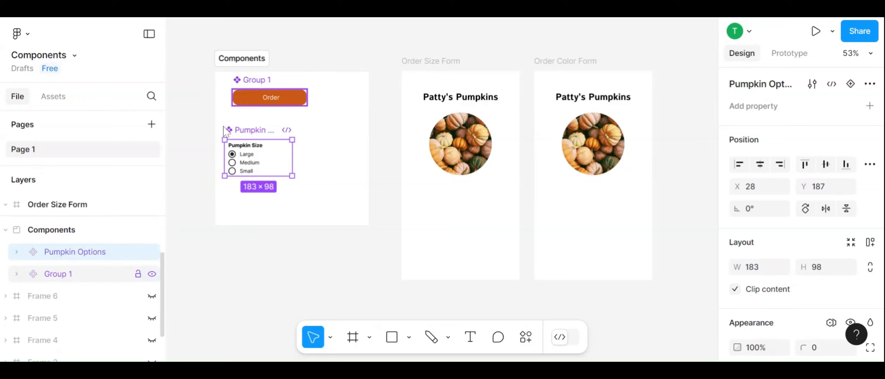
click(267, 82)
double_click(267, 81)
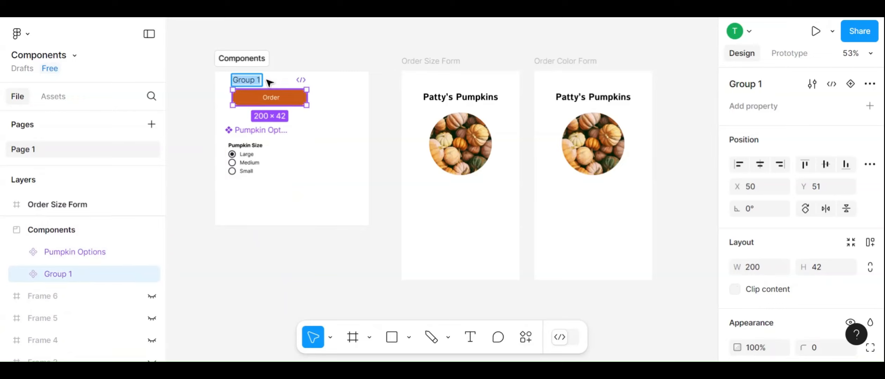
text(Button)
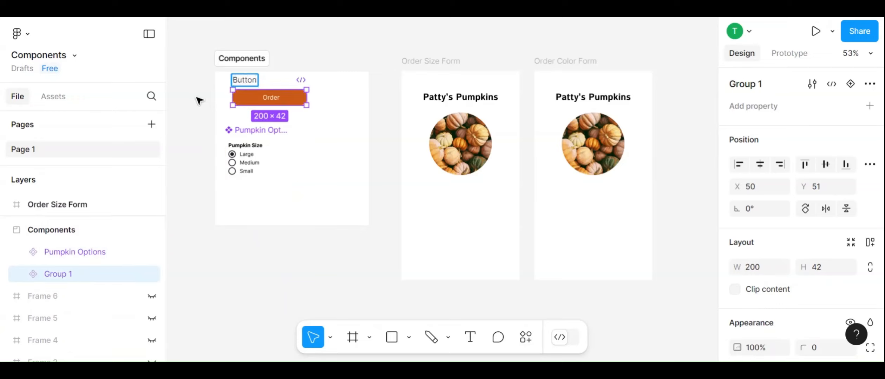
click(199, 100)
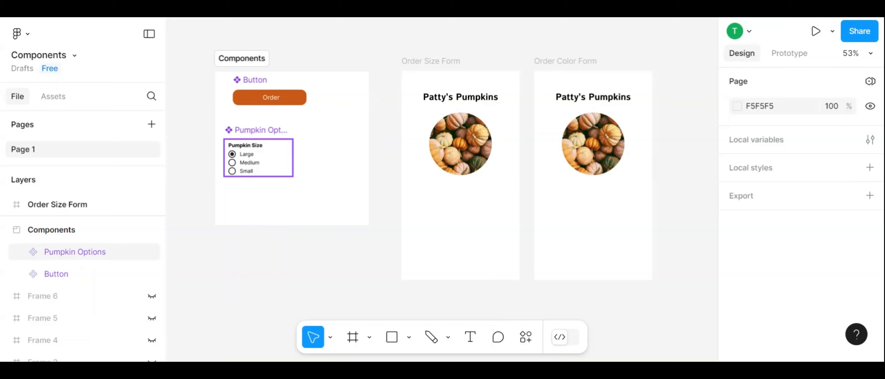
Place a Pumpkin Options instance below the picture on Order Size Form and another from the local assets on Order Color Form
drag(288, 162, 493, 241)
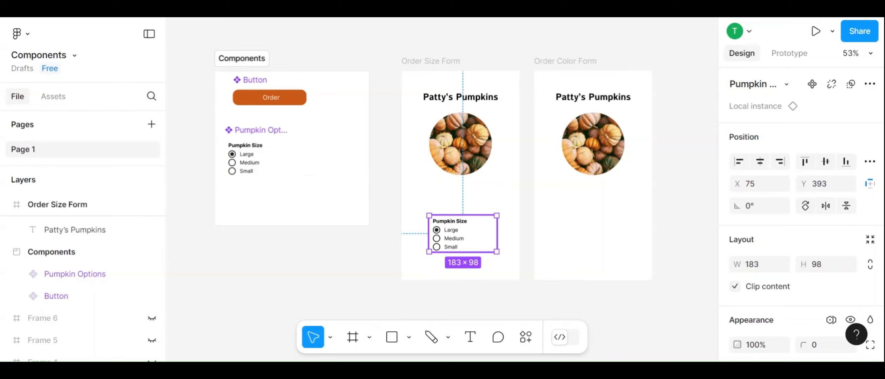
scroll(60, 264, up, 2)
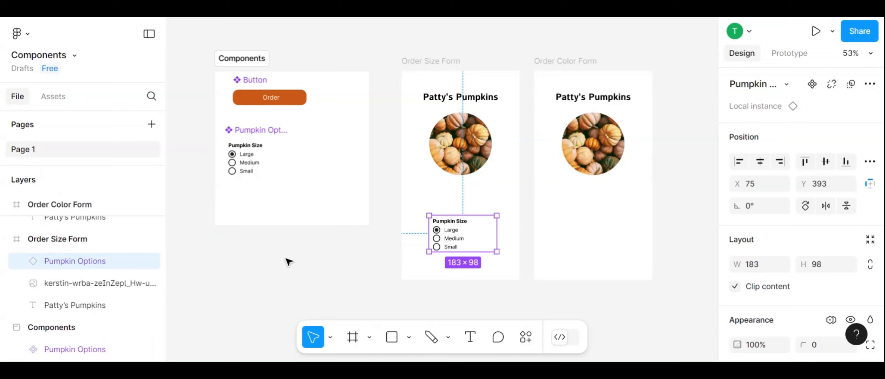
click(53, 97)
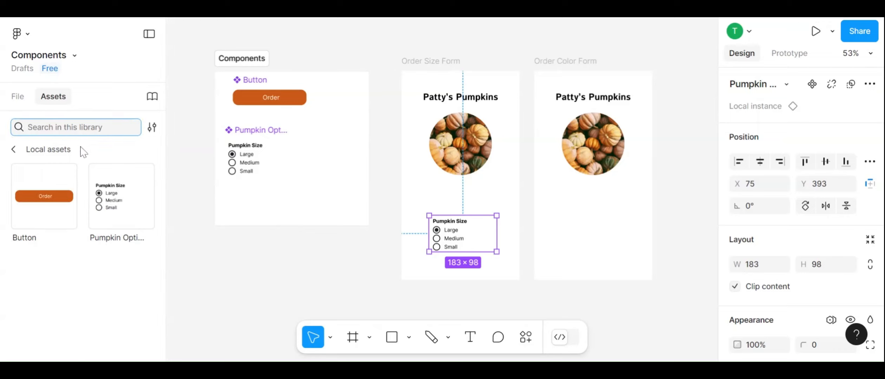
click(112, 197)
drag(185, 205, 584, 203)
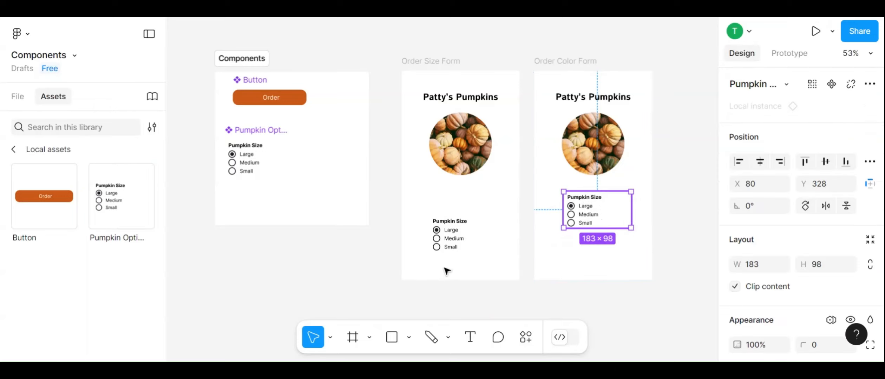
Nudge the Pumpkin Options instance on Order Size Form up to Y 325, closer beneath the picture
click(454, 247)
key(Up)
key(shift+Up)
key(Up)
key(Up)
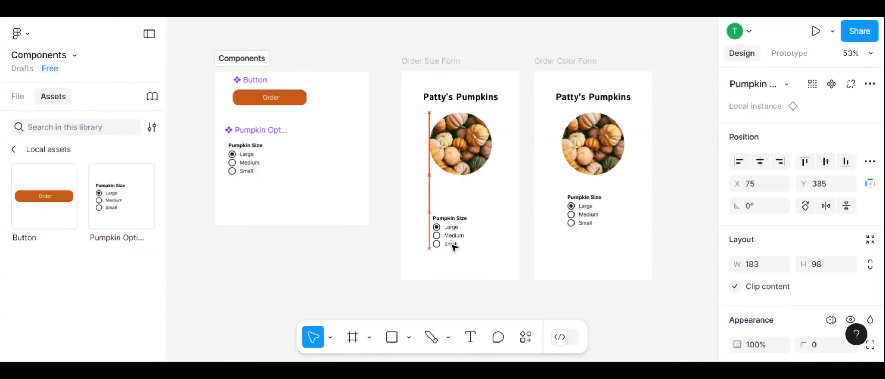
key(shift+Up)
key(shift+Up)
key(shift+Up)
key(shift+Up)
key(shift+Up)
key(Up)
key(Up)
key(Up)
key(Up)
key(Up)
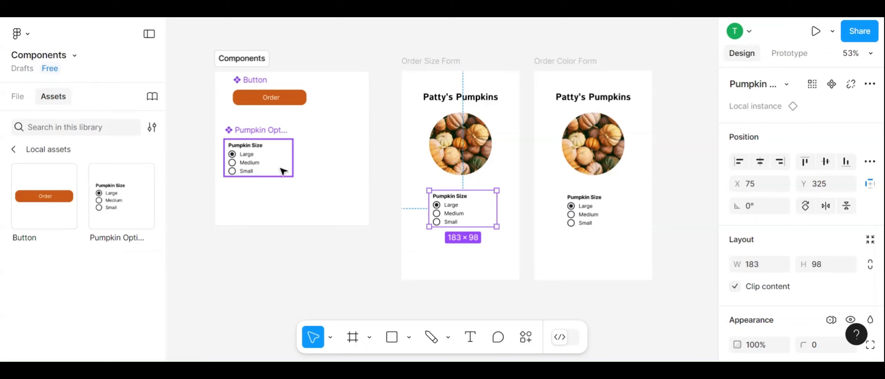
click(508, 255)
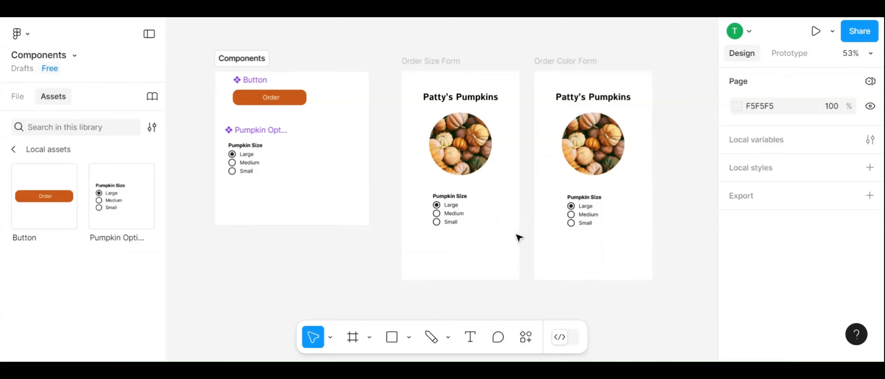
Recolor the Pumpkin Size heading in the main Pumpkin Options component with the page's orange EC815F
double_click(251, 150)
double_click(251, 150)
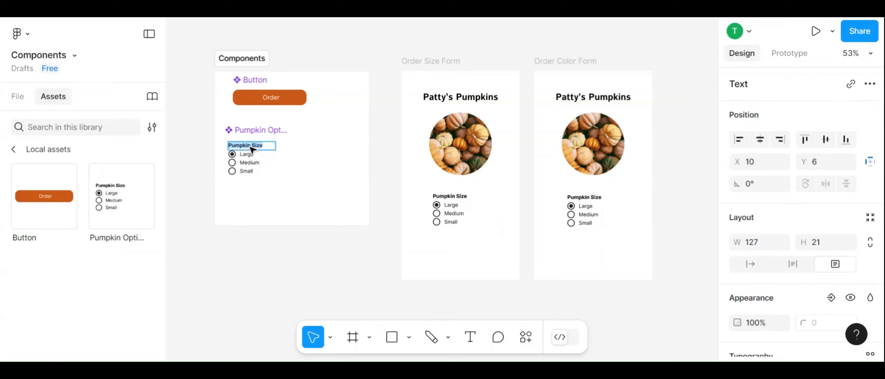
scroll(804, 327, down, 4)
scroll(804, 330, down, 5)
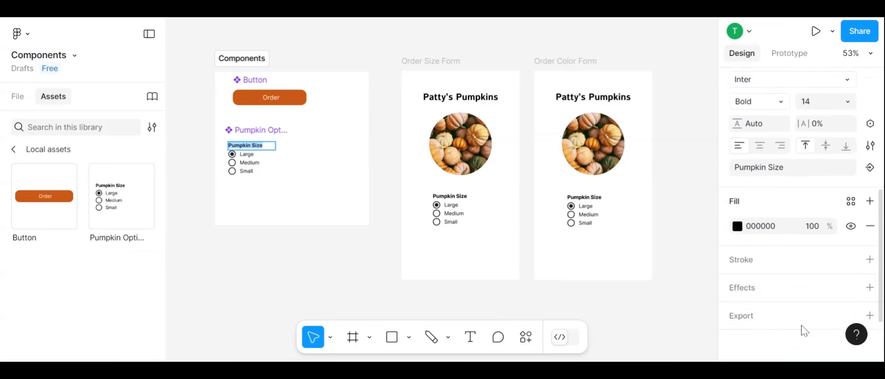
click(737, 218)
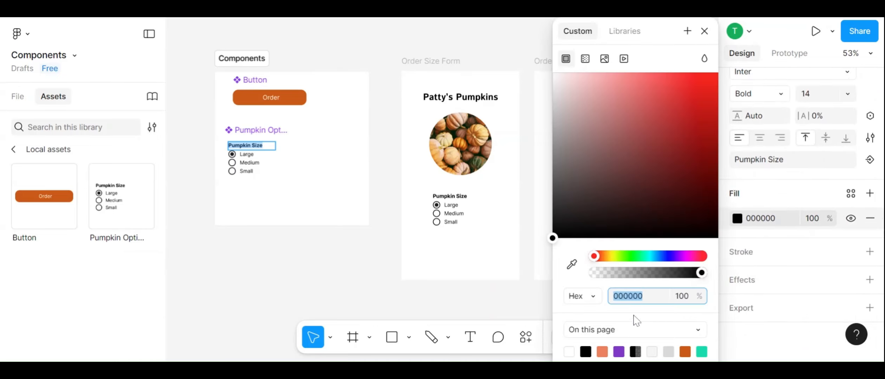
click(602, 351)
click(359, 270)
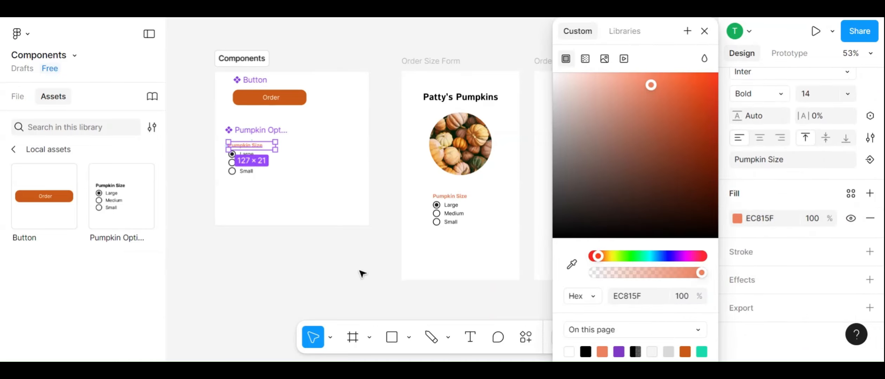
click(359, 271)
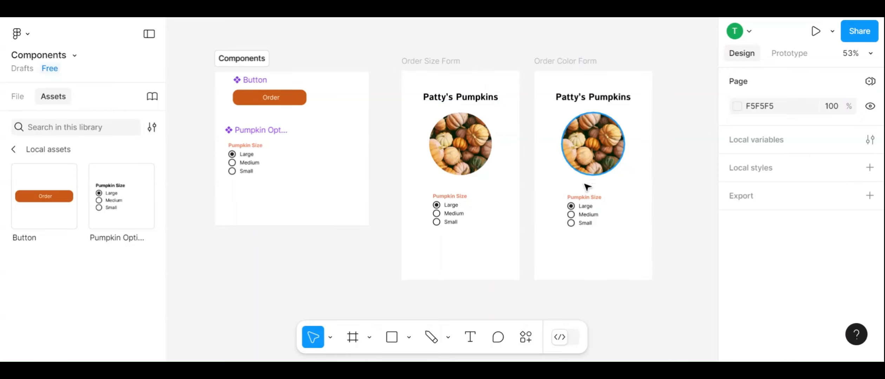
Change the heading of the options instance on Order Color Form to "Pumpkin Color"
double_click(597, 199)
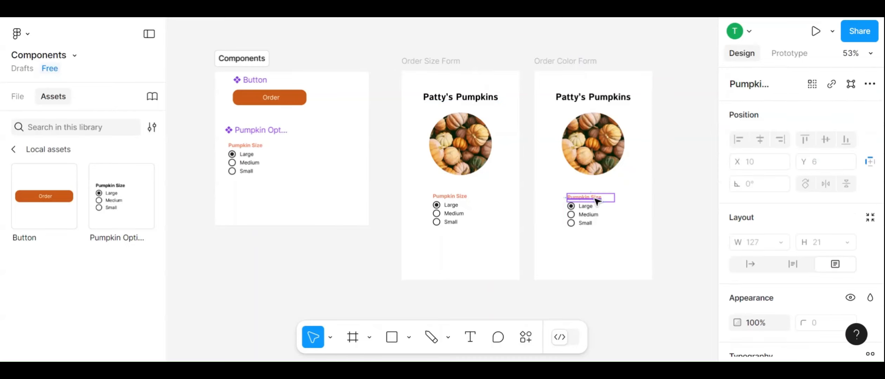
double_click(596, 199)
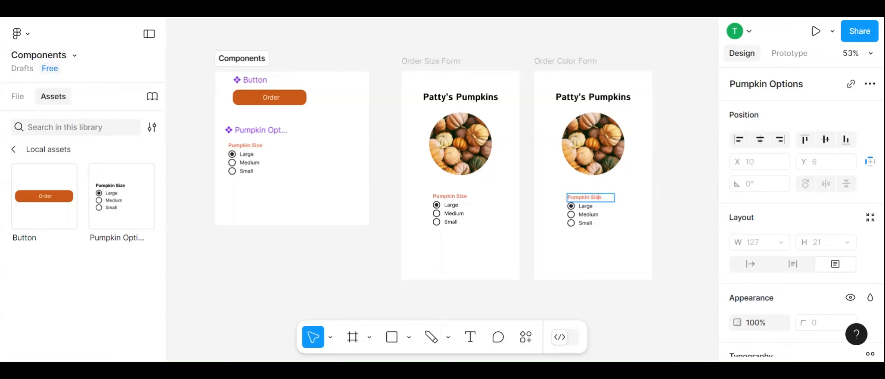
key(BackSpace)
key(BackSpace)
key(BackSpace)
text(Color)
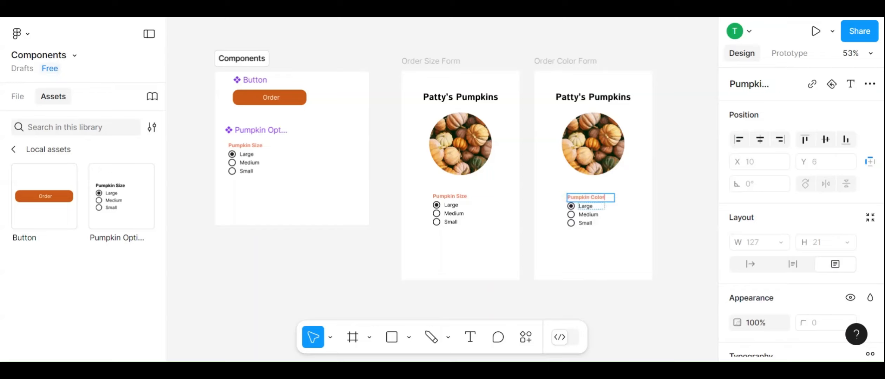
Replace the three option labels in the Order Color Form instance with White, Orange and Green
double_click(585, 206)
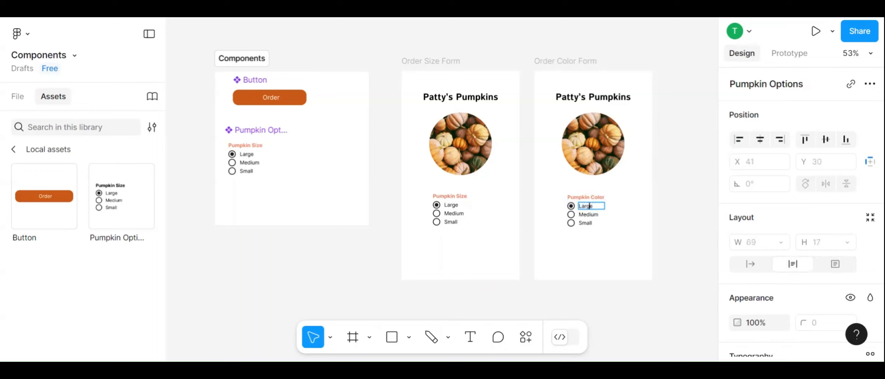
text(White)
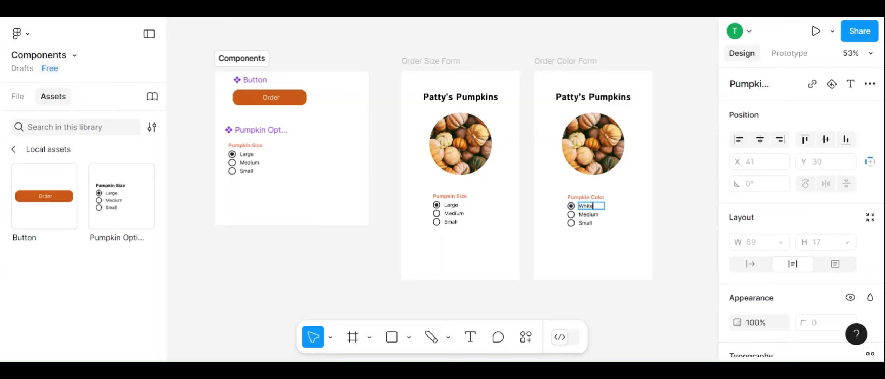
key(Tab)
text(Or)
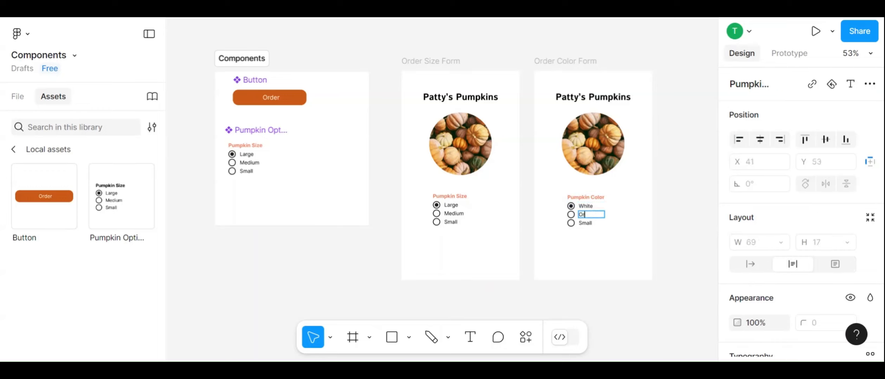
text(ange)
key(Tab)
text(Green)
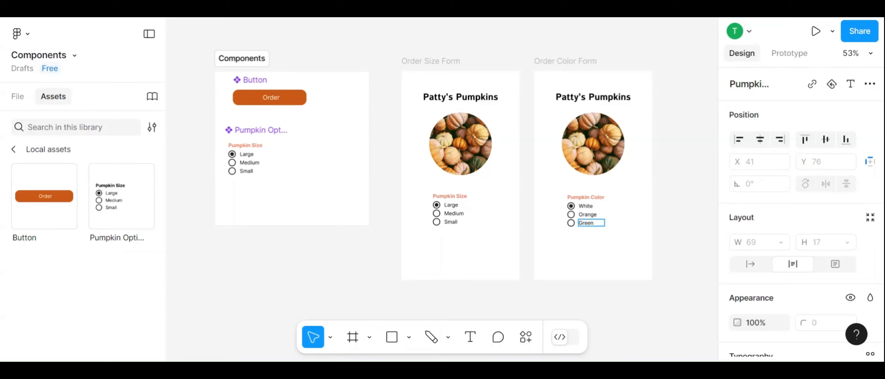
key(Escape)
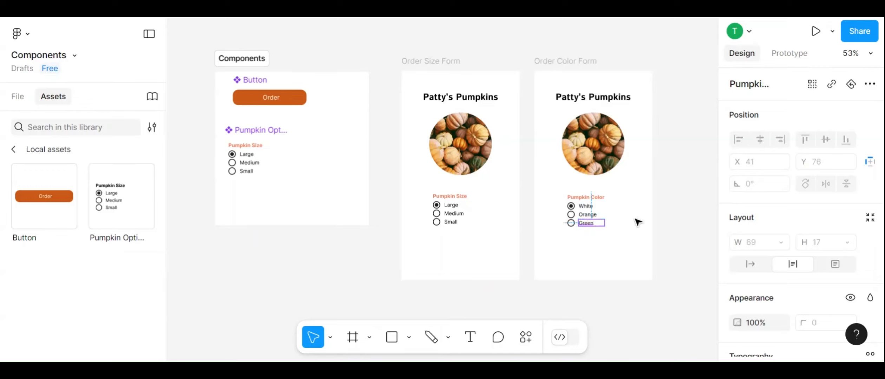
click(638, 222)
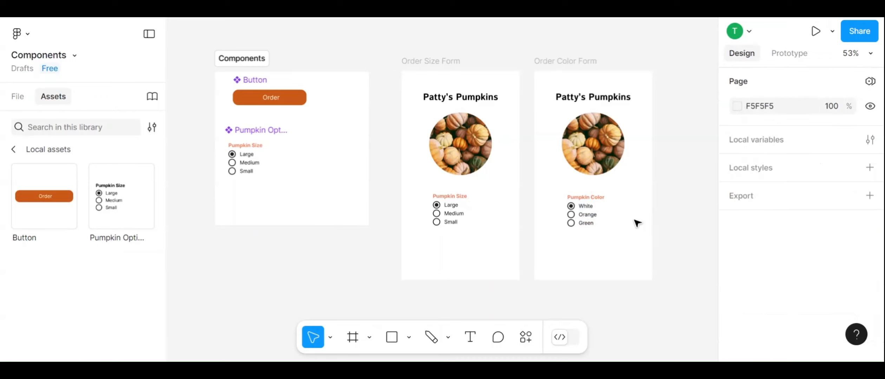
Reset all changes on the Order Color Form instance of Pumpkin Options
right_click(585, 216)
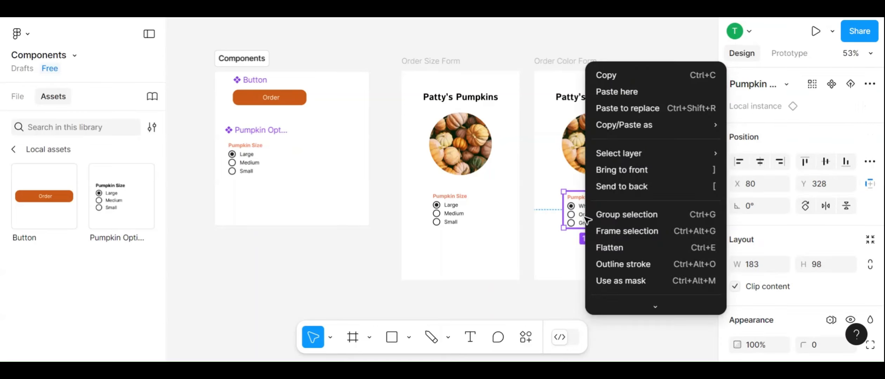
scroll(607, 223, down, 3)
mouse_move(608, 227)
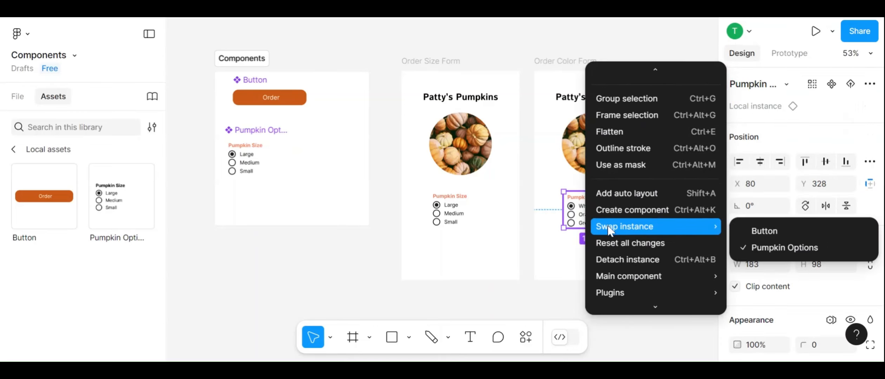
scroll(607, 224, down, 2)
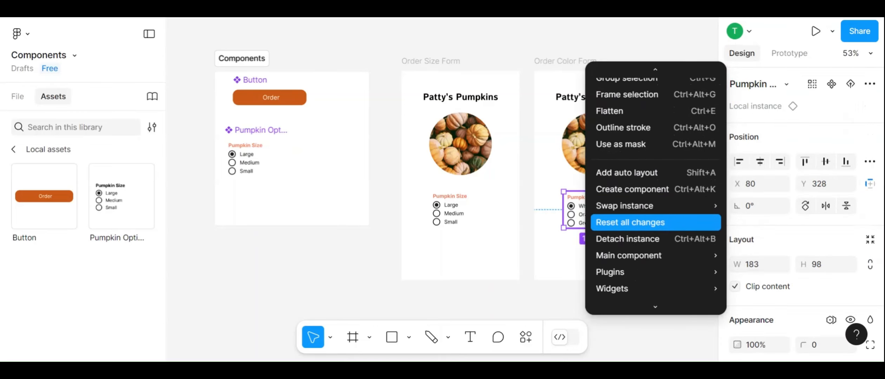
click(611, 225)
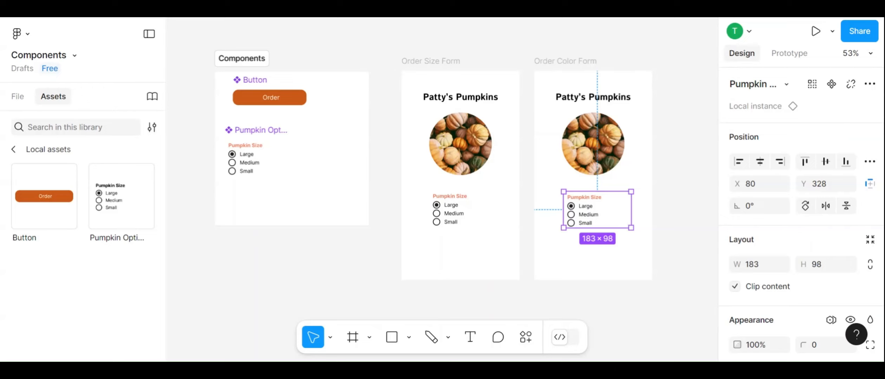
Delete the main Pumpkin Options component from the Components section
click(232, 162)
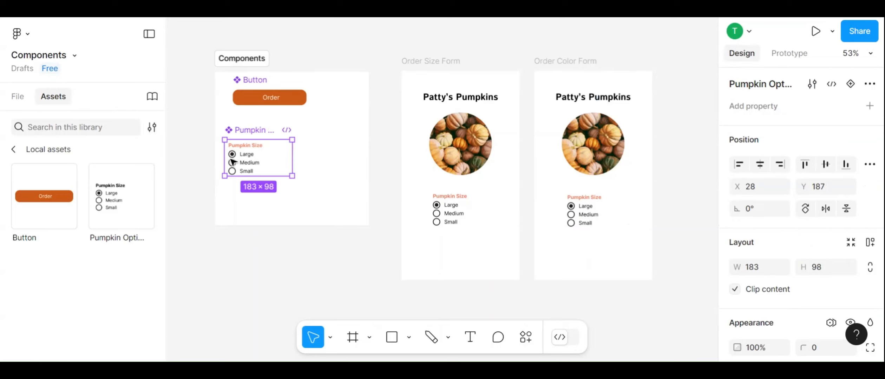
key(Delete)
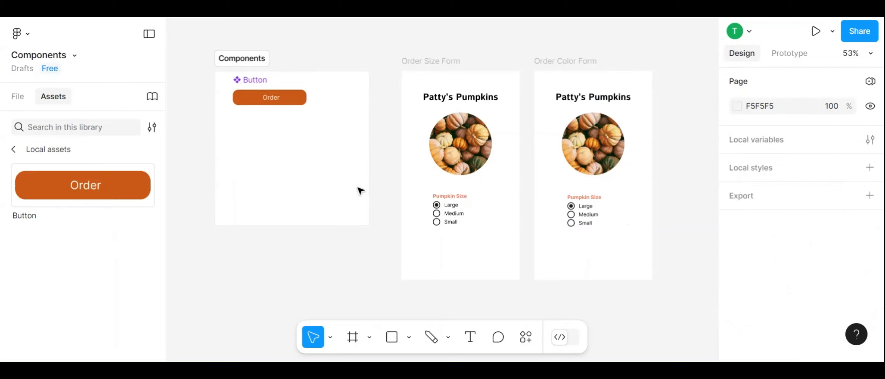
Restore the deleted Pumpkin Options main component from its instance on Order Size Form
right_click(443, 225)
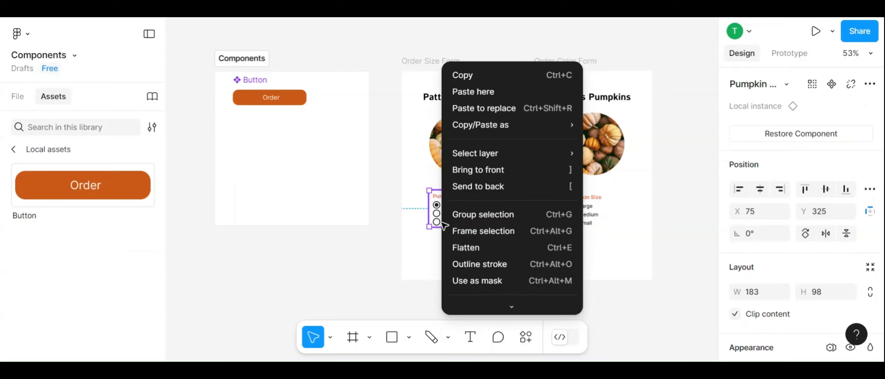
scroll(489, 226, down, 3)
scroll(489, 226, down, 2)
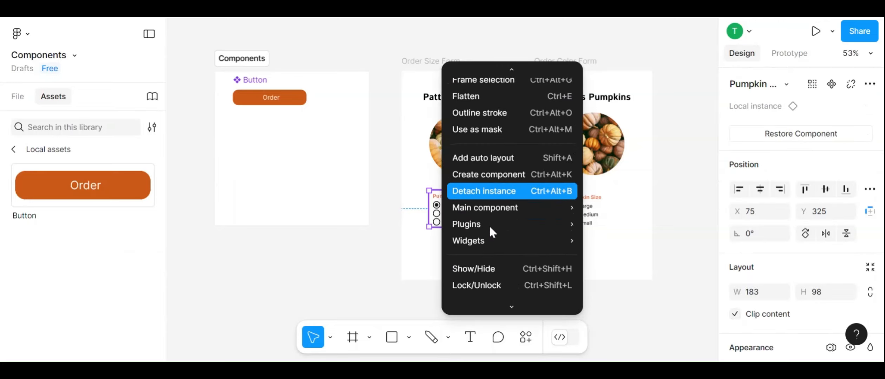
mouse_move(489, 232)
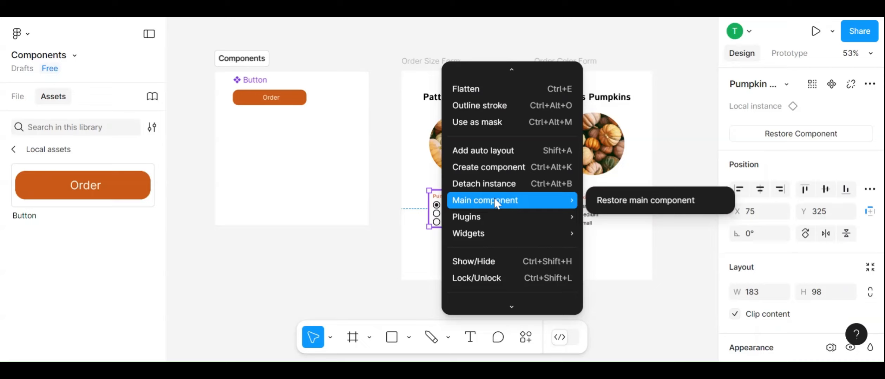
click(629, 202)
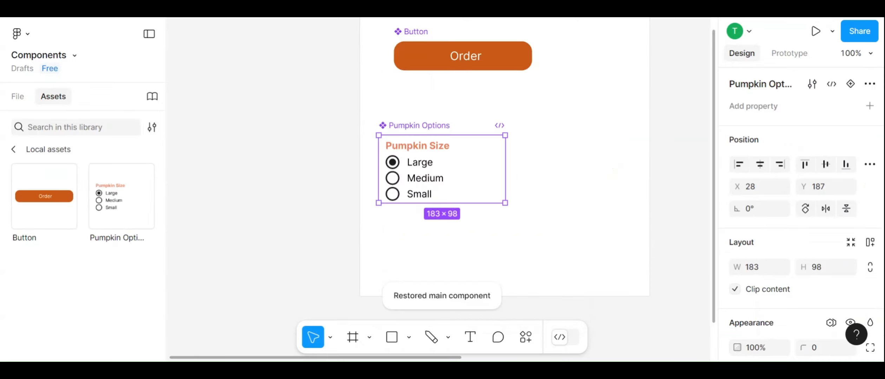
scroll(631, 202, down, 4)
scroll(631, 202, right, 4)
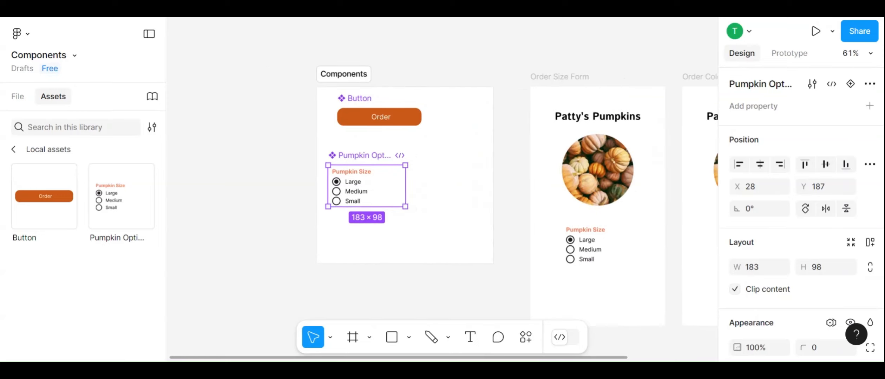
scroll(442, 190, right, 5)
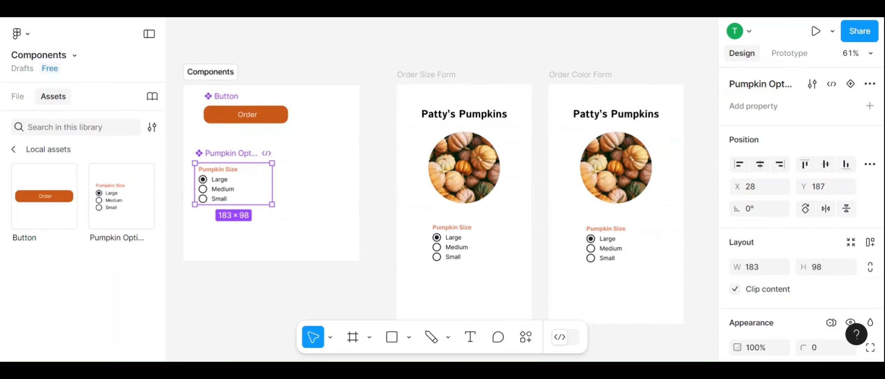
Detach the Pumpkin Options instance on Order Size Form from its main component
scroll(443, 190, down, 1)
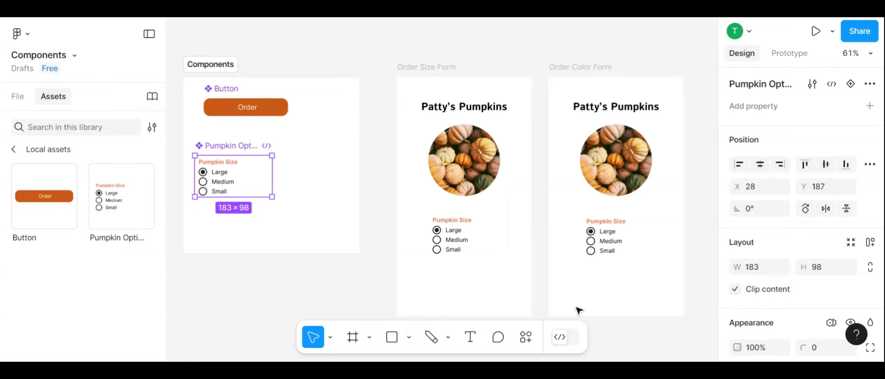
click(455, 241)
right_click(451, 242)
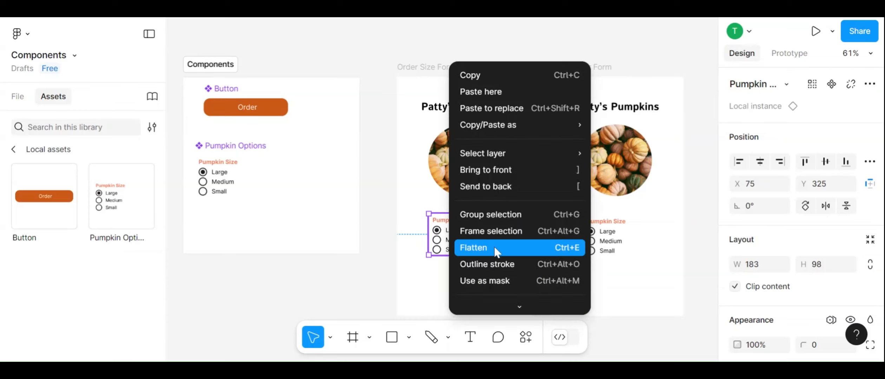
scroll(495, 248, down, 5)
mouse_move(494, 242)
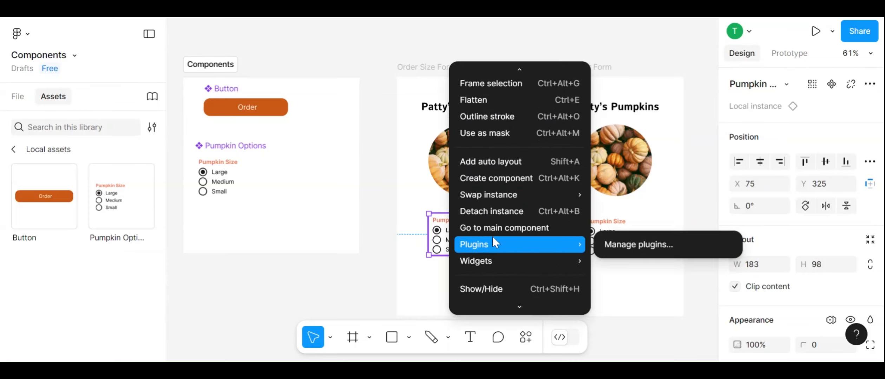
click(489, 212)
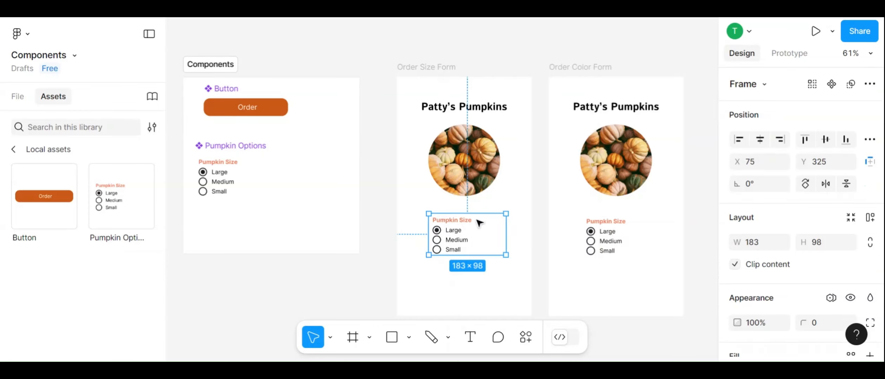